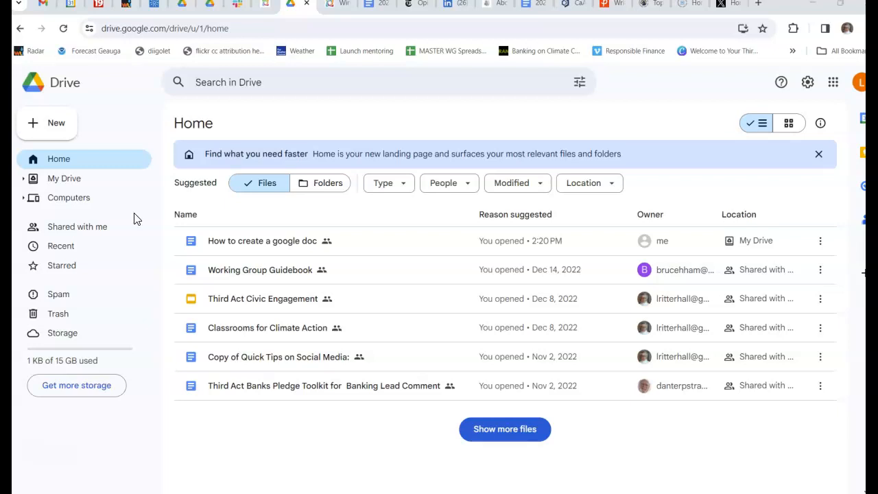
Create a new folder named "Third Act" in My Drive
{"action": "left_click", "coordinate": [58, 129]}
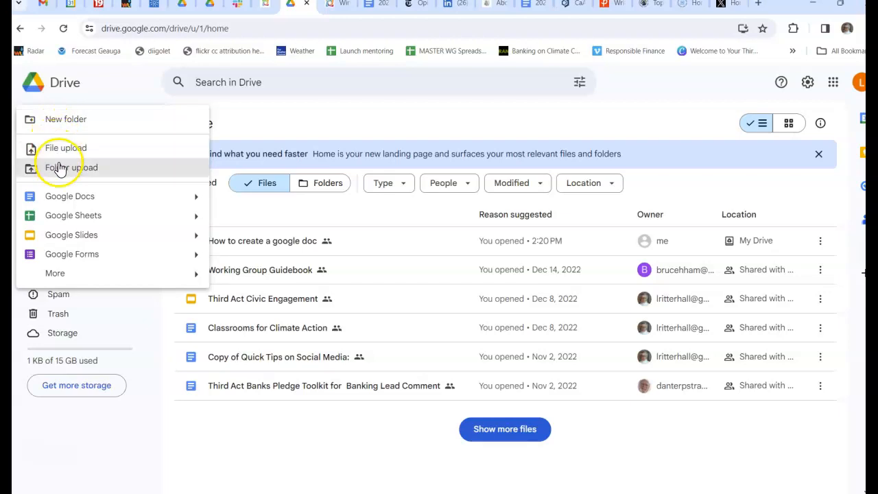
{"action": "left_click", "coordinate": [66, 120]}
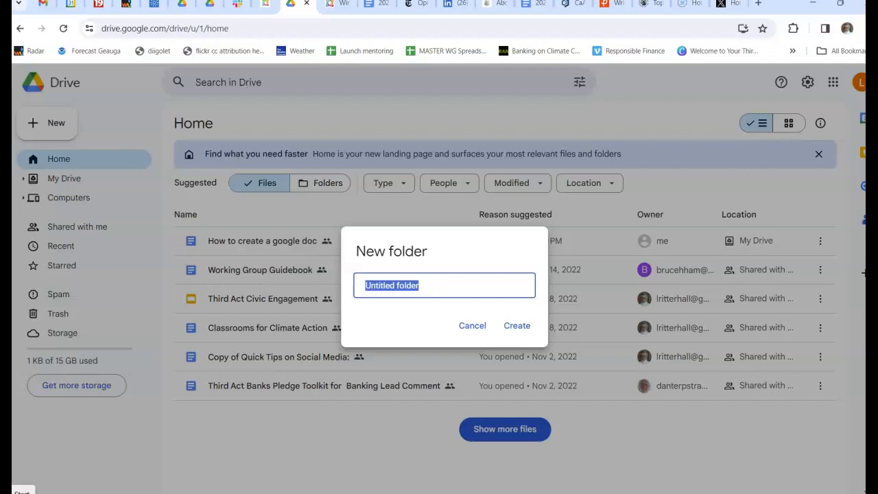
{"action": "type", "text": "Third Act"}
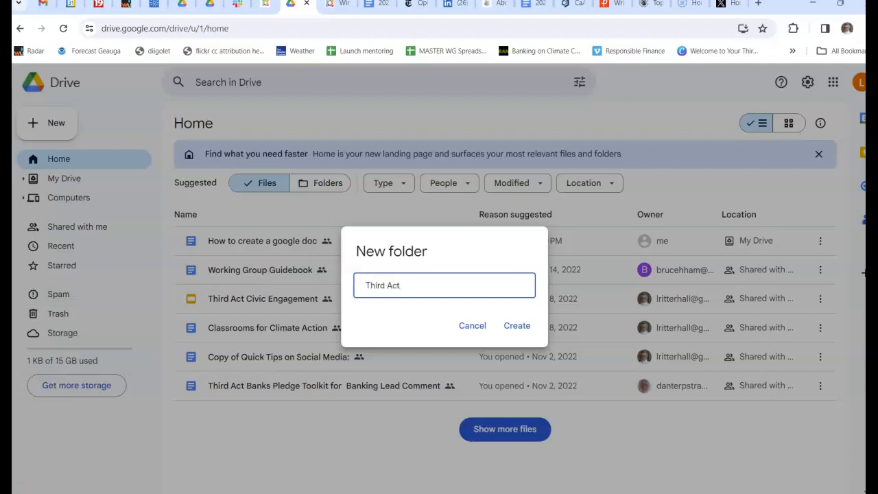
{"action": "left_click", "coordinate": [521, 328]}
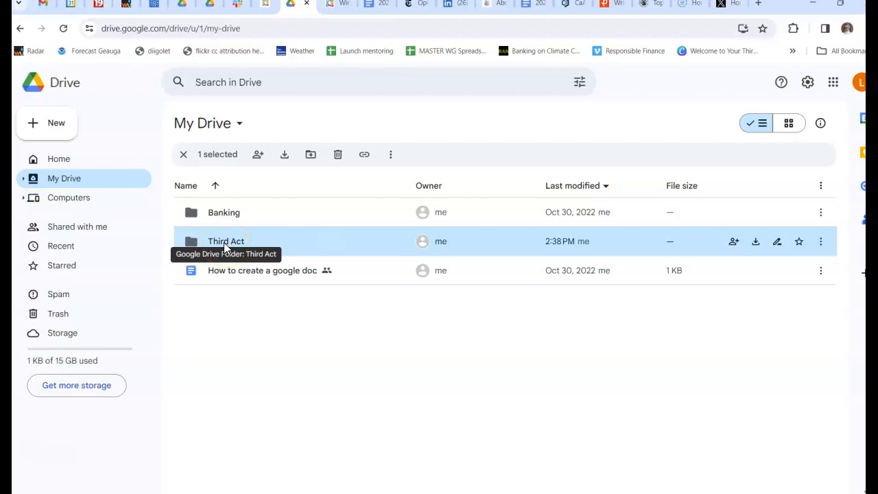
Move the Banking folder into the Third Act folder and expand My Drive and Third Act in the folder tree
{"action": "left_click_drag", "start_coordinate": [227, 215], "coordinate": [223, 239]}
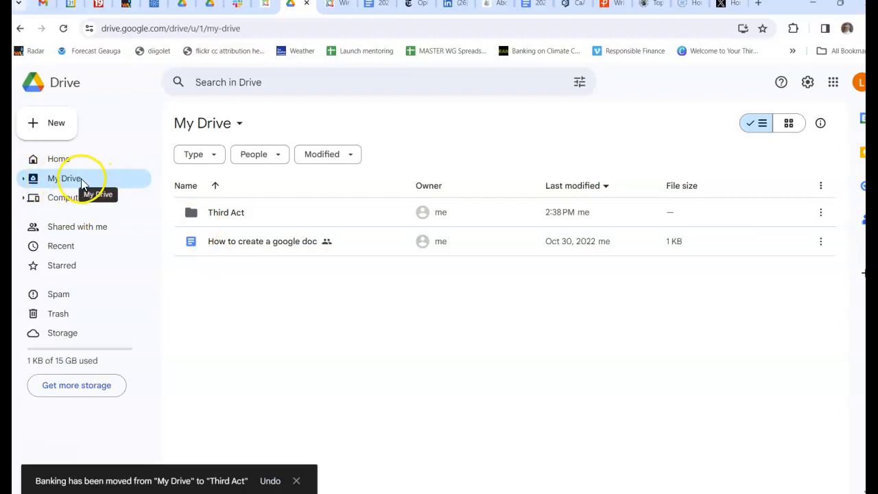
{"action": "left_click", "coordinate": [25, 180]}
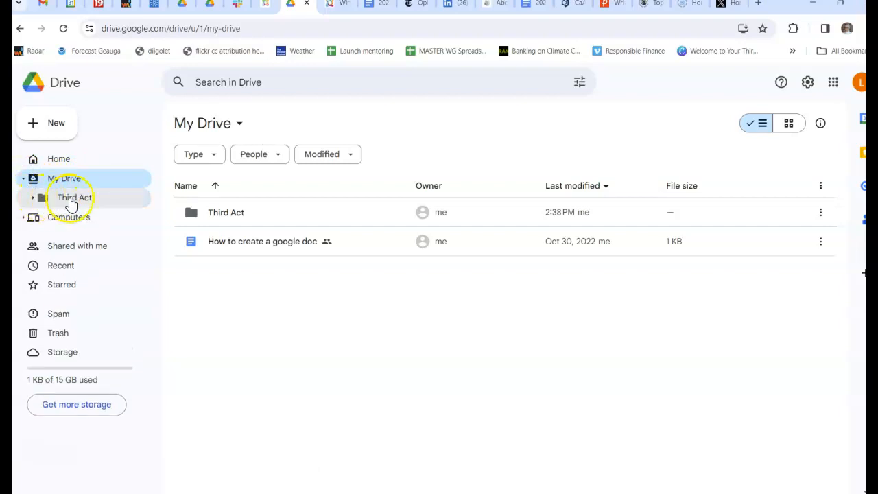
{"action": "left_click", "coordinate": [32, 199]}
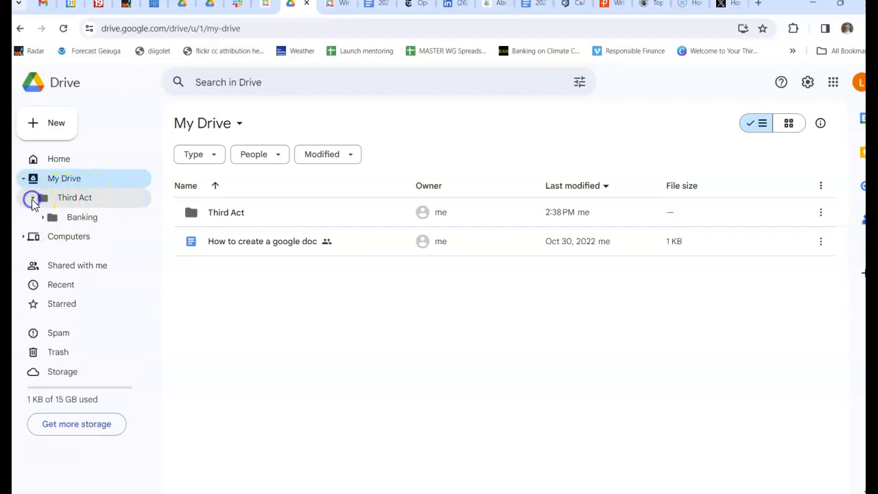
Create a subfolder named "Campaign Clusters" inside the Third Act folder
{"action": "left_click", "coordinate": [81, 200]}
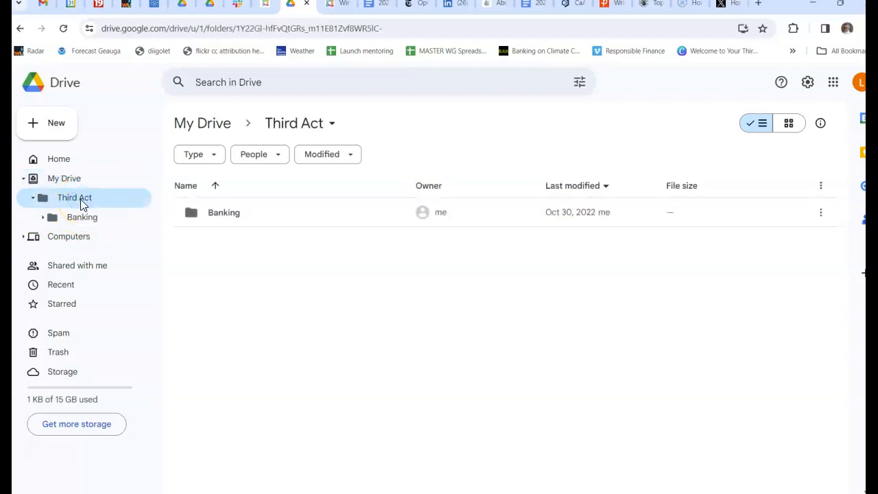
{"action": "left_click", "coordinate": [55, 126]}
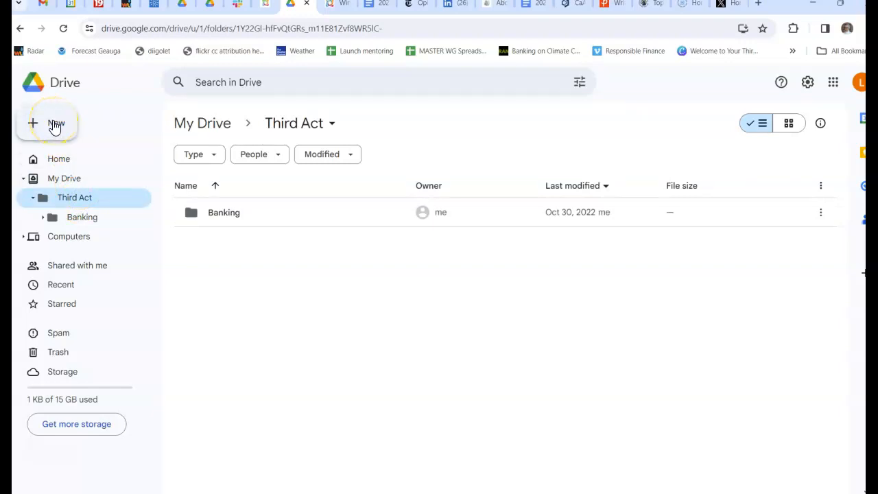
{"action": "left_click", "coordinate": [63, 123]}
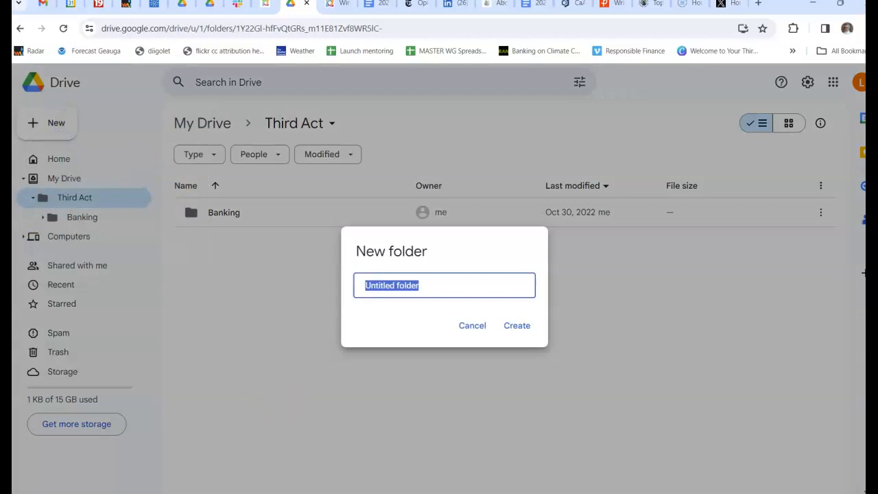
{"action": "type", "text": "C"}
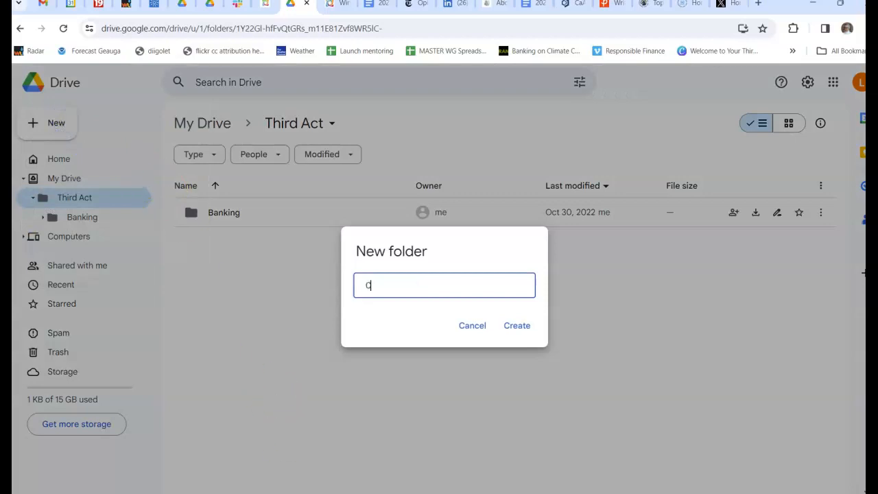
{"action": "type", "text": "ampaign Clusters"}
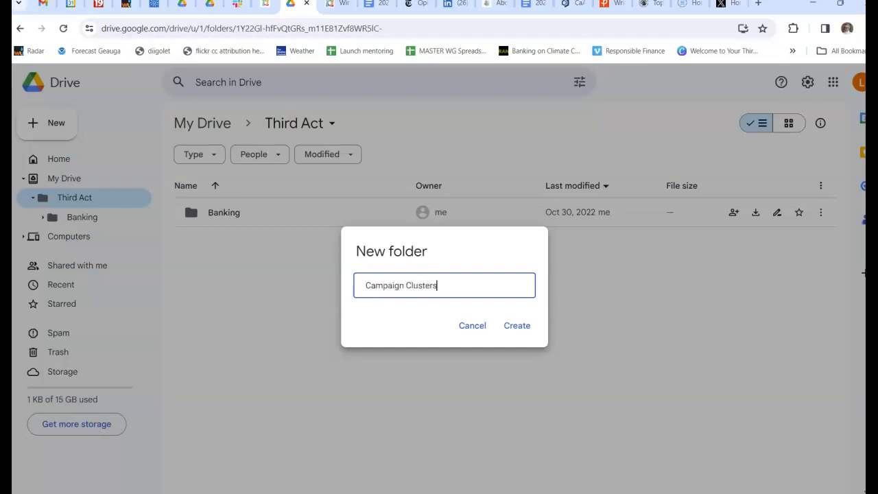
{"action": "left_click", "coordinate": [518, 330]}
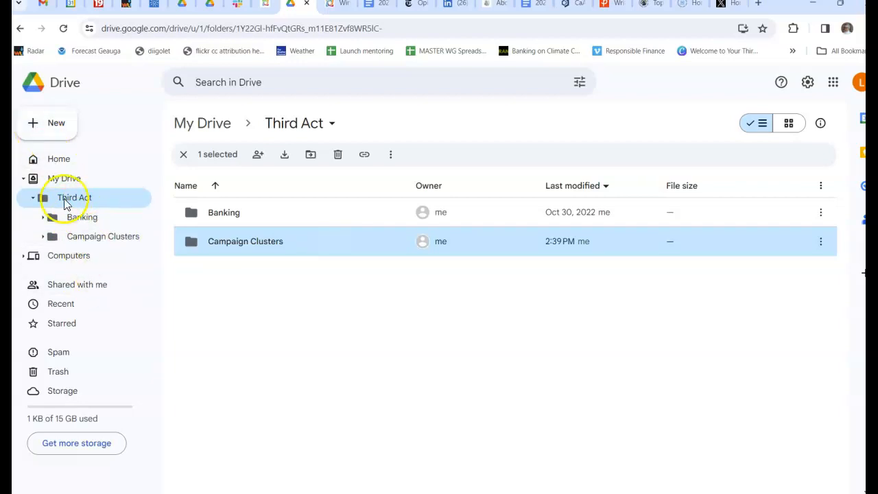
Create another subfolder named "WG information" inside the Third Act folder
{"action": "left_click", "coordinate": [56, 127]}
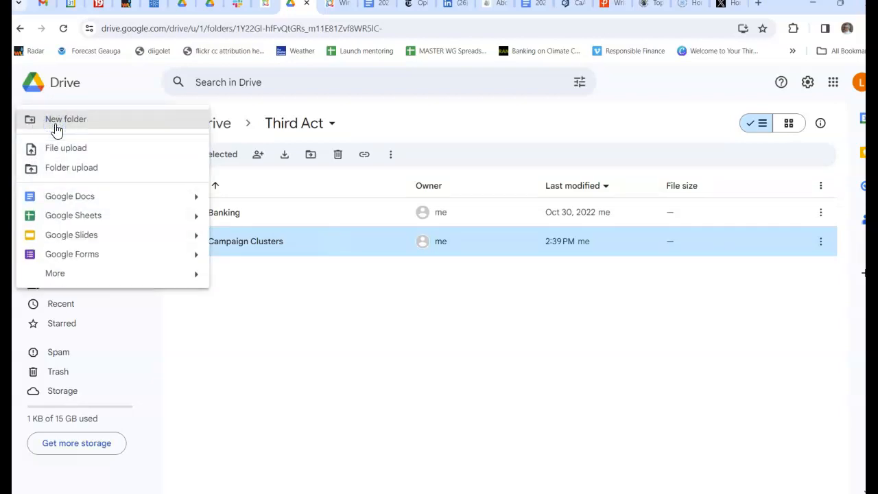
{"action": "left_click", "coordinate": [63, 125]}
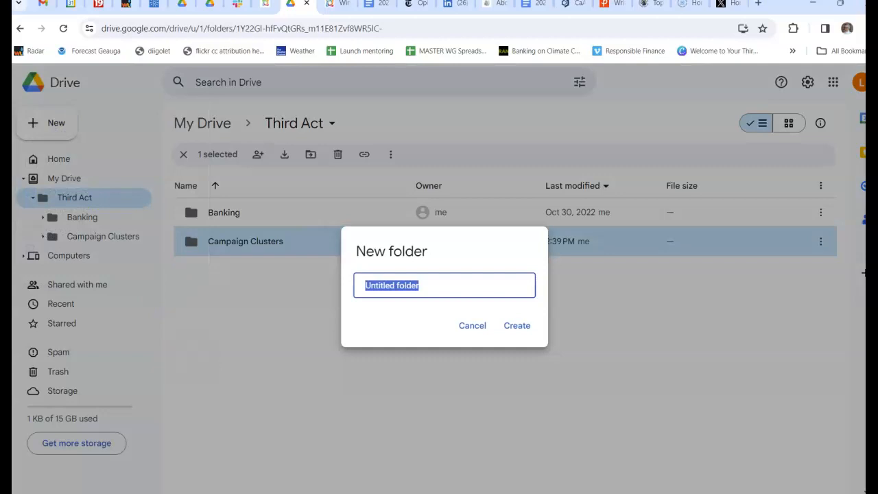
{"action": "type", "text": "WG information"}
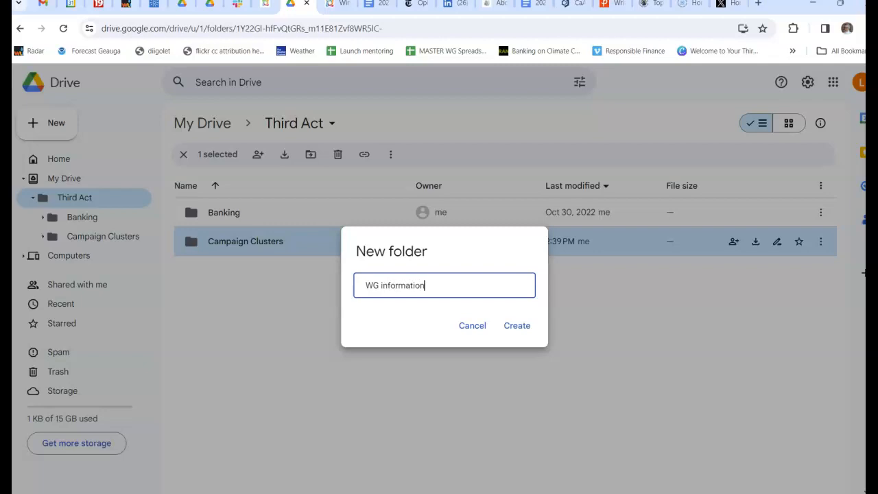
{"action": "left_click", "coordinate": [517, 327]}
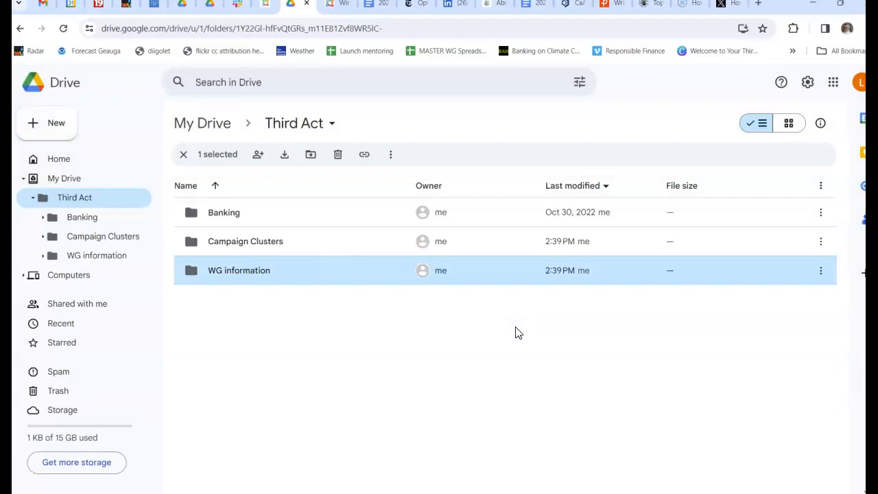
Move the Banking folder from Third Act into the Campaign Clusters folder
{"action": "left_click", "coordinate": [80, 220]}
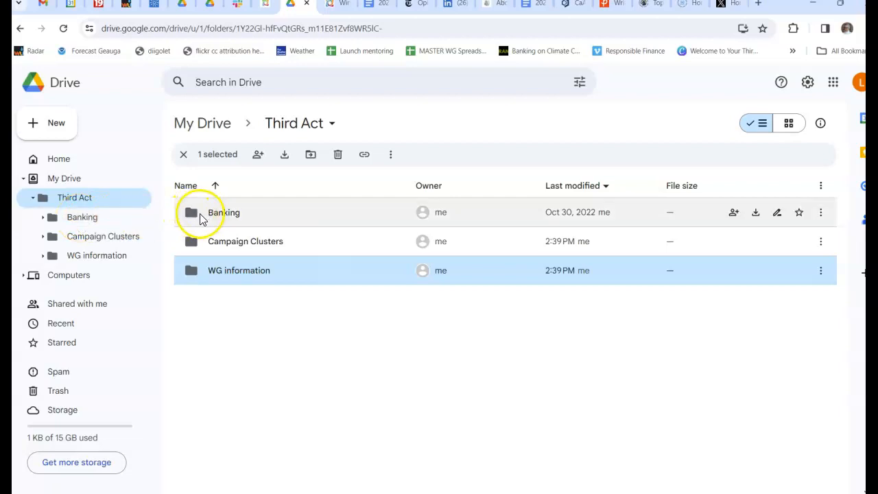
{"action": "left_click", "coordinate": [81, 218]}
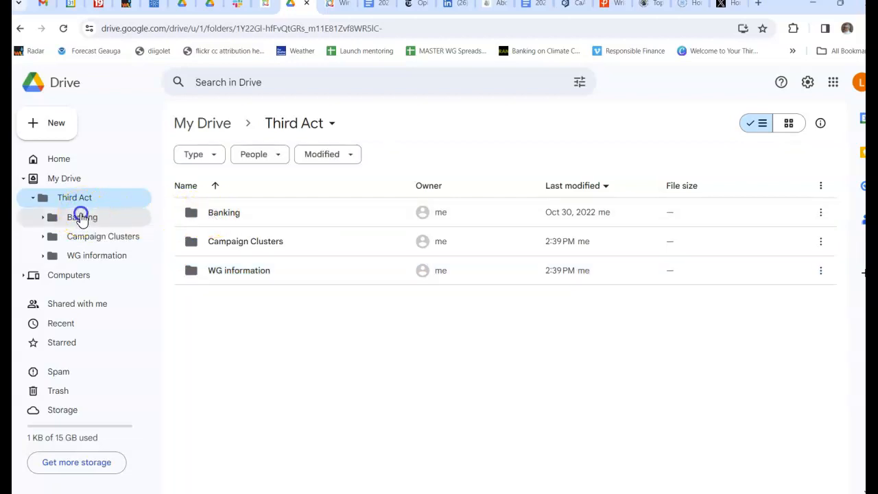
{"action": "left_click_drag", "start_coordinate": [81, 218], "coordinate": [68, 237]}
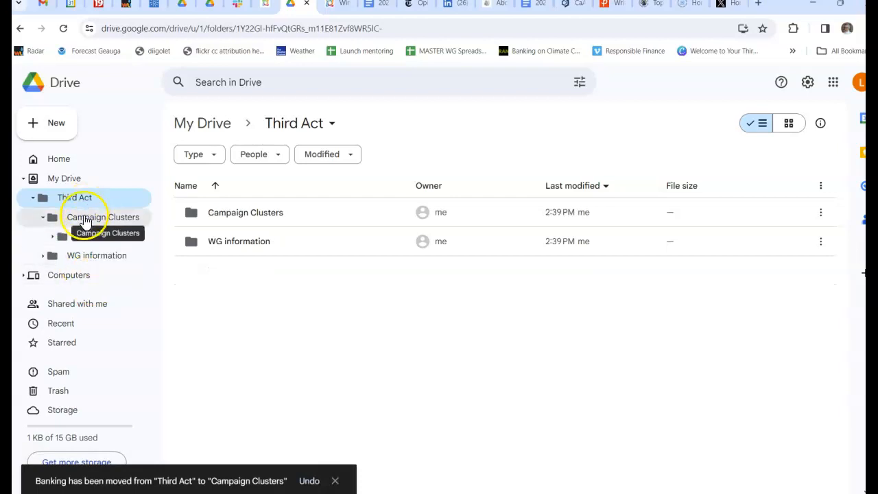
Create a subfolder named "Advance Fossil Free Fund" inside the Campaign Clusters folder
{"action": "left_click", "coordinate": [83, 216]}
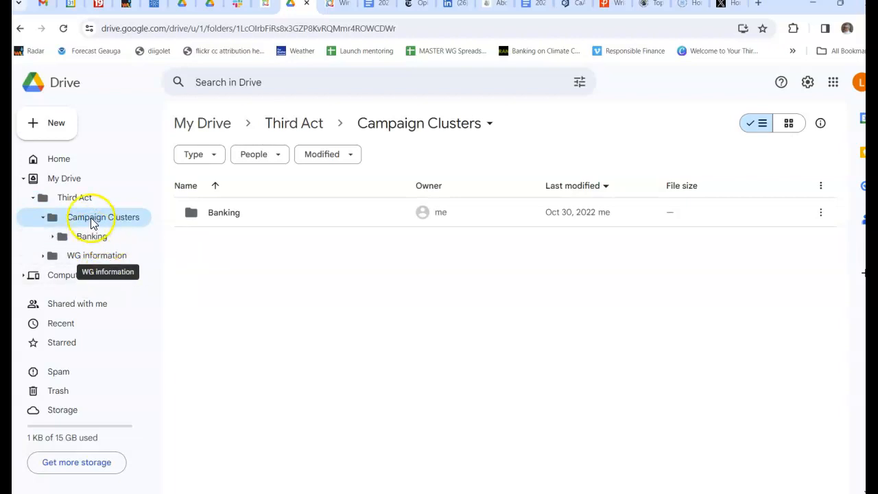
{"action": "left_click", "coordinate": [63, 128]}
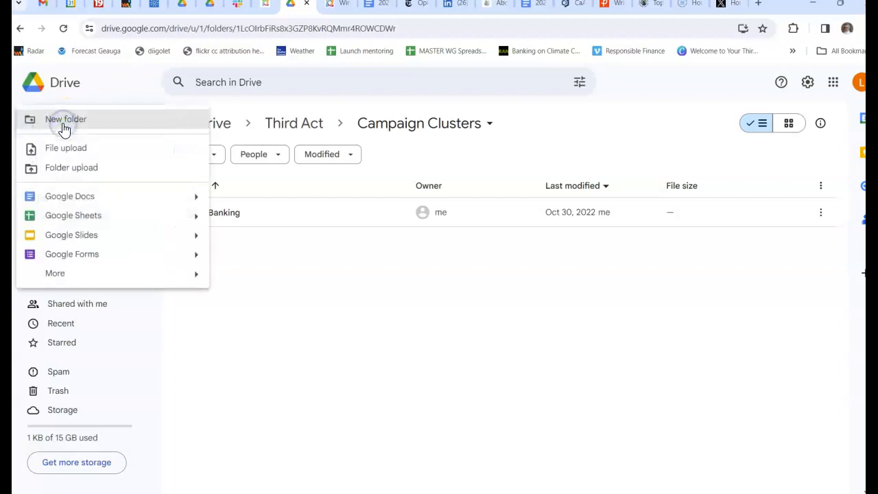
{"action": "left_click", "coordinate": [64, 124]}
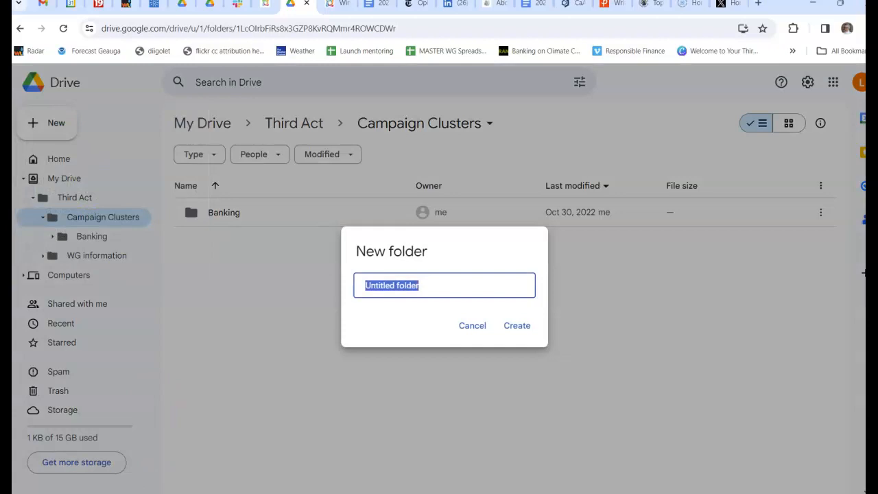
{"action": "type", "text": "Advance Fossil Free Fund"}
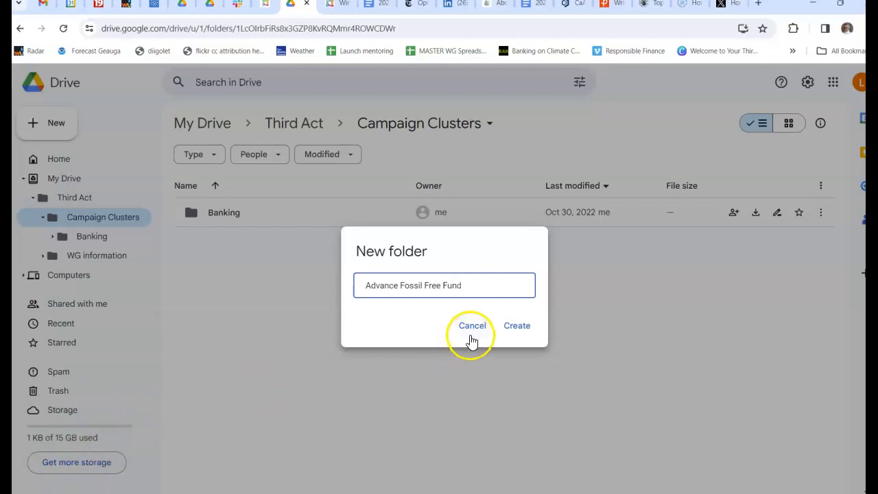
{"action": "left_click", "coordinate": [509, 330]}
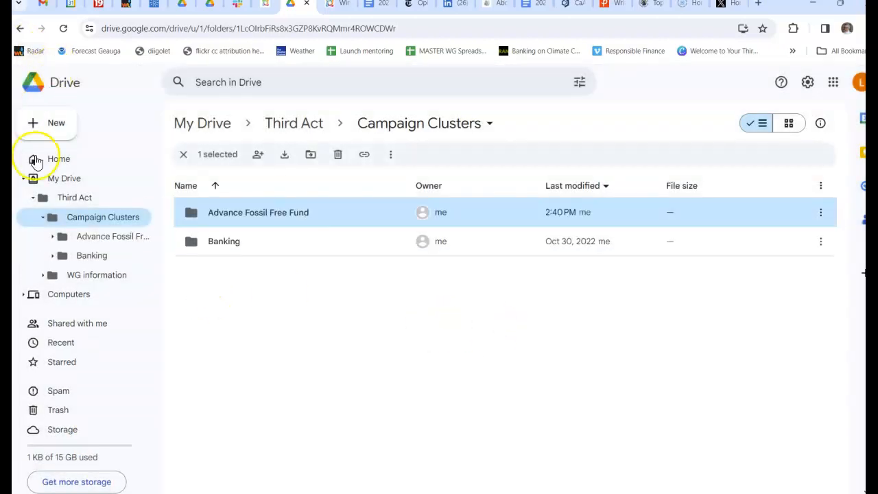
Create a subfolder named "Uplight Voting and Democracy" inside the Campaign Clusters folder
{"action": "left_click", "coordinate": [55, 123]}
{"action": "left_click", "coordinate": [62, 122]}
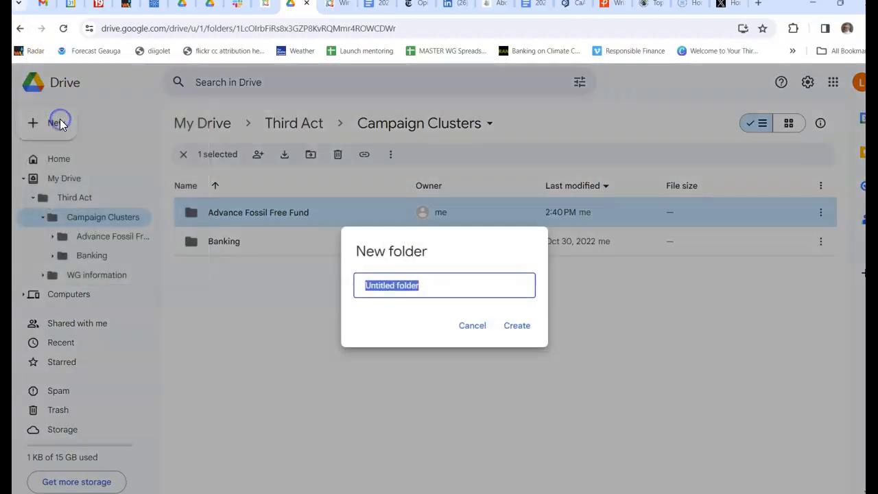
{"action": "type", "text": "u"}
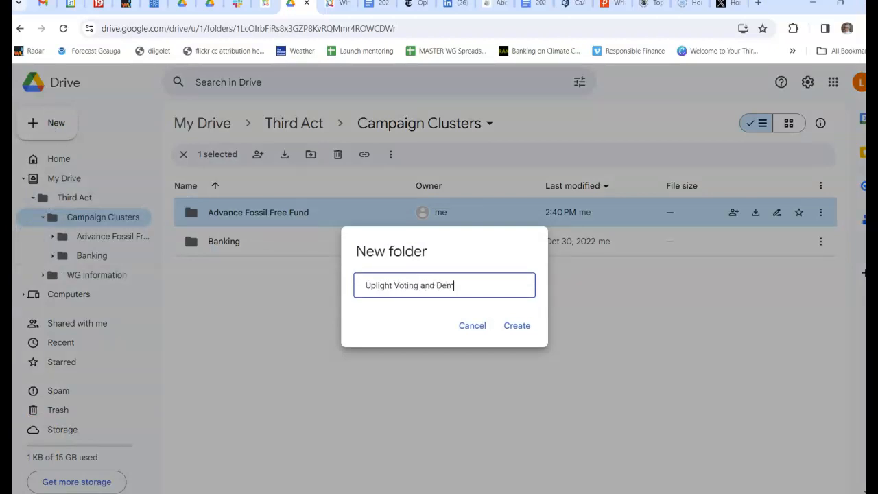
{"action": "type", "text": "plight Voting and Democracy"}
{"action": "left_click", "coordinate": [525, 327]}
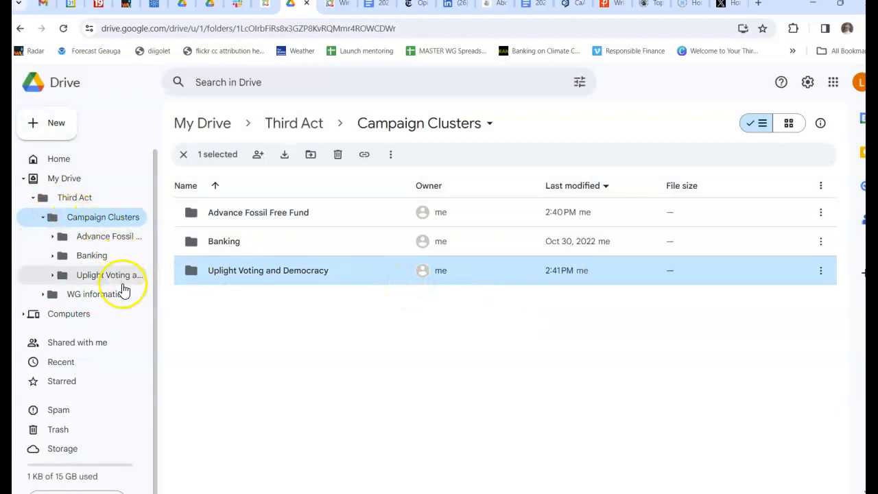
Create a subfolder named "PUC" inside the Campaign Clusters folder
{"action": "left_click", "coordinate": [54, 129]}
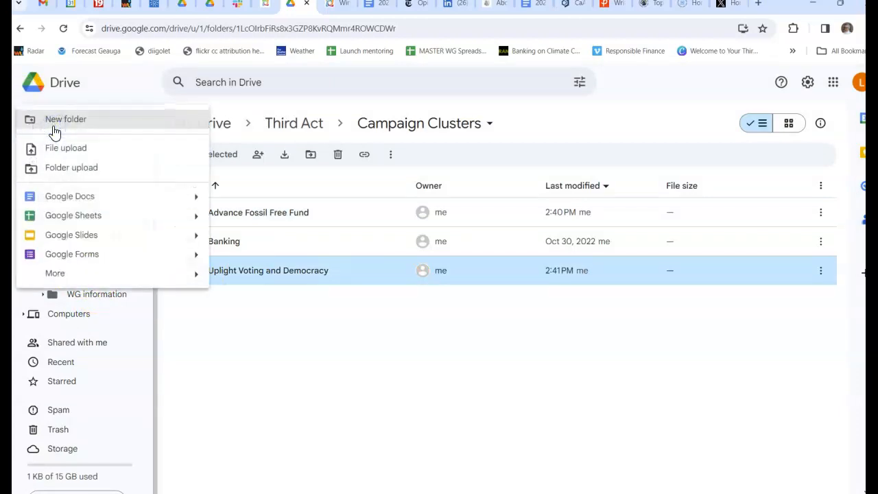
{"action": "left_click", "coordinate": [55, 122]}
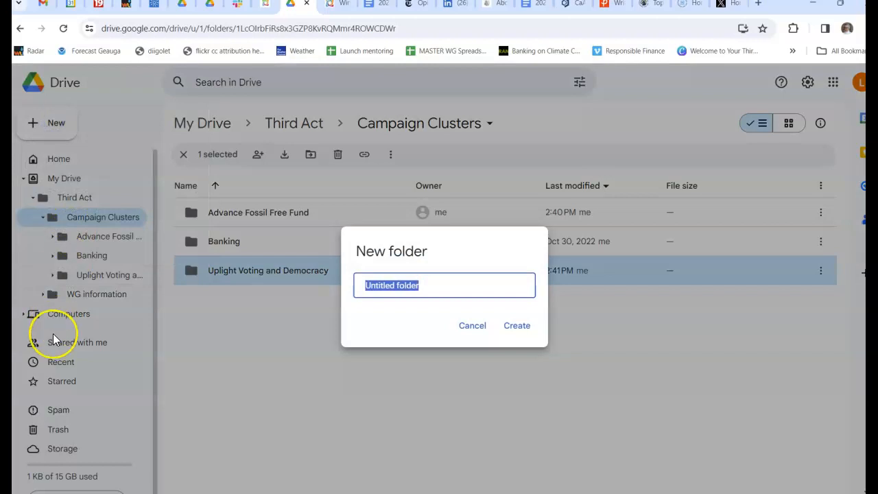
{"action": "type", "text": "Pu"}
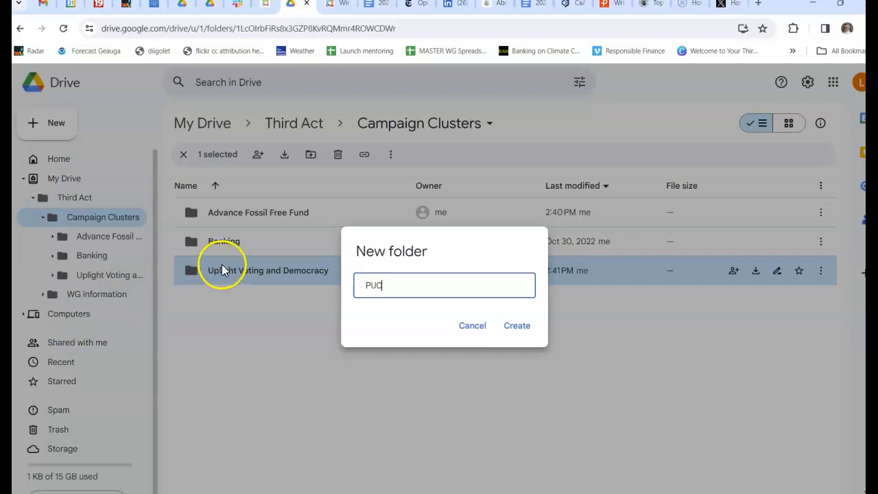
{"action": "left_click", "coordinate": [521, 327]}
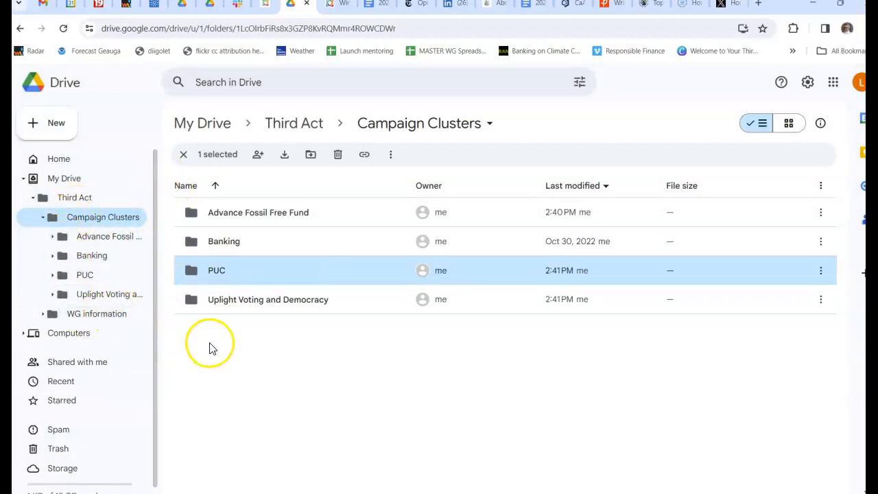
Add a shortcut to the shared Coordinating Committee Portal document in the WG information folder
{"action": "left_click", "coordinate": [81, 364]}
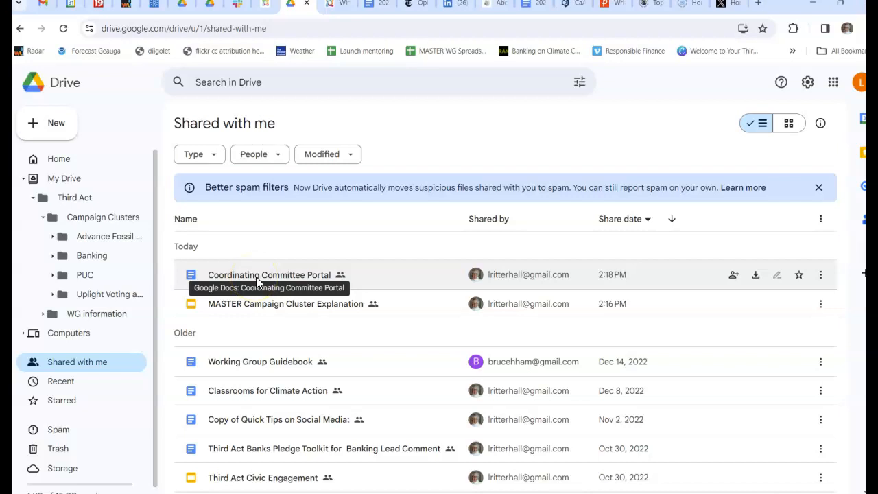
{"action": "left_click", "coordinate": [821, 277]}
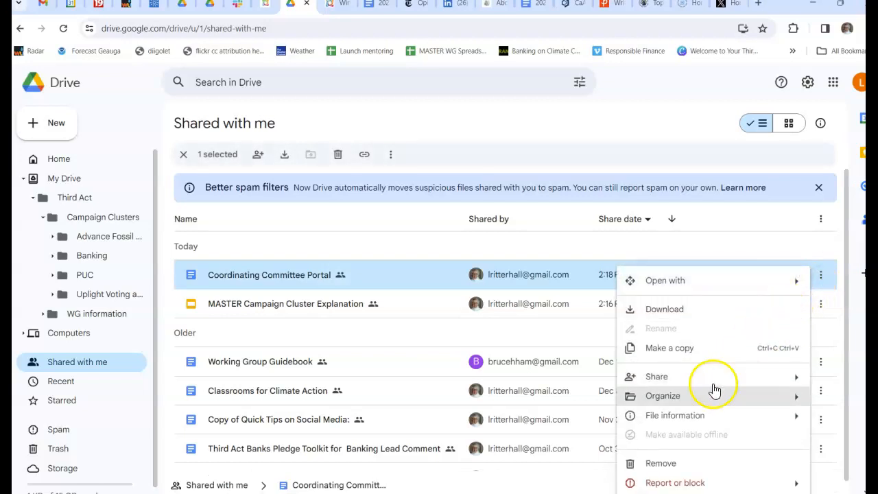
{"action": "mouse_move", "coordinate": [714, 395]}
{"action": "left_click", "coordinate": [535, 428]}
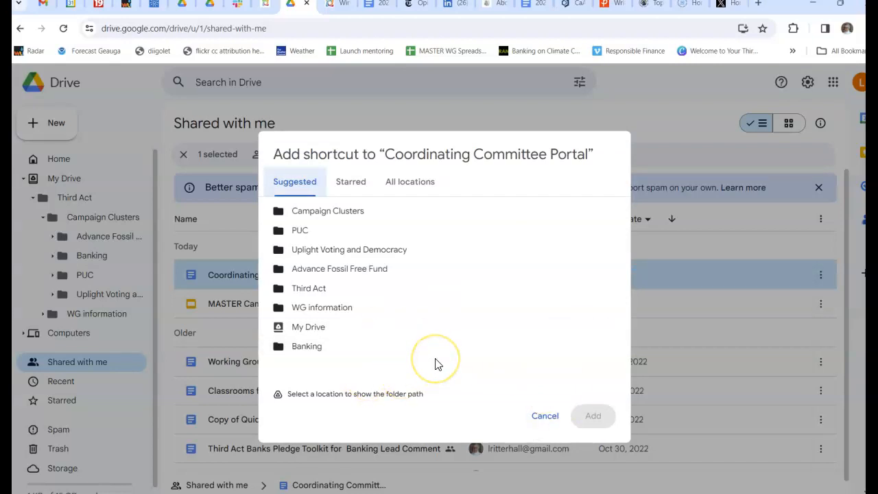
{"action": "mouse_move", "coordinate": [298, 309]}
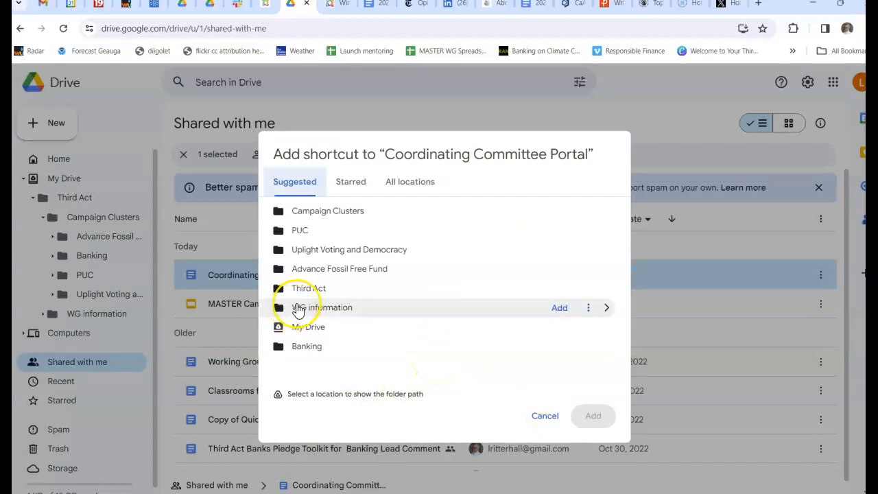
{"action": "left_click", "coordinate": [298, 309]}
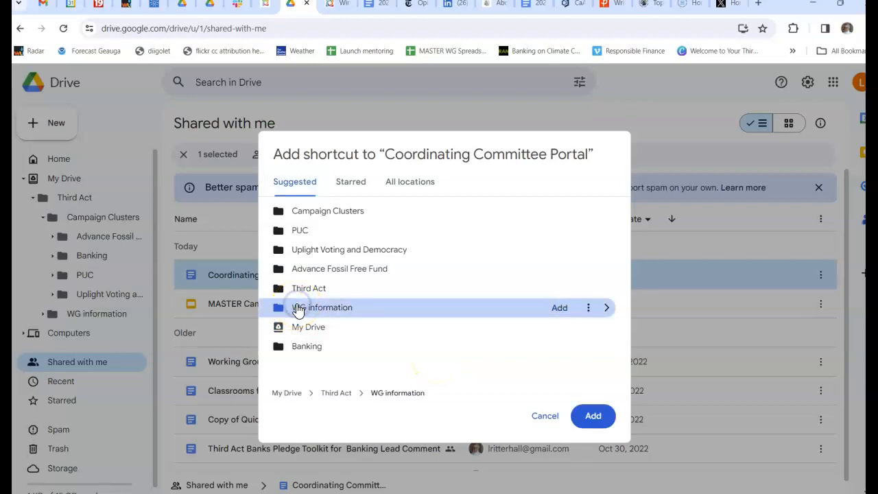
{"action": "left_click", "coordinate": [559, 307]}
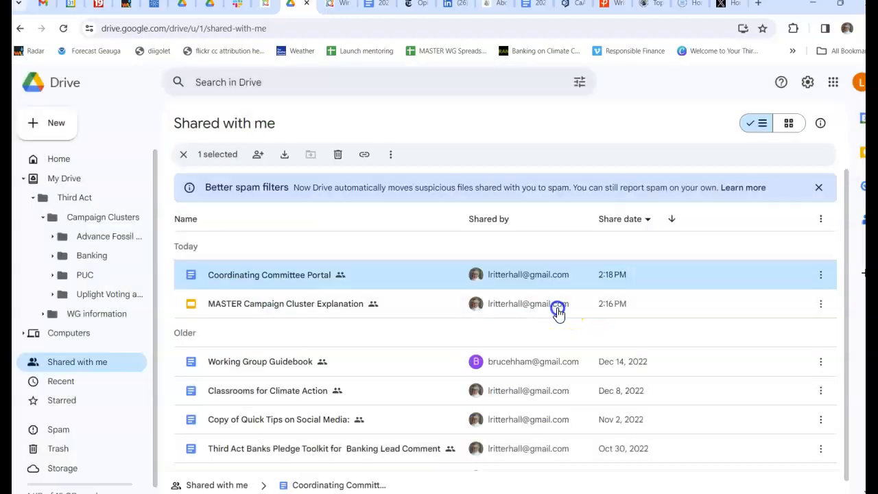
Add a shortcut to the shared MASTER Campaign Cluster Explanation slides in the Campaign Clusters folder
{"action": "mouse_move", "coordinate": [557, 313]}
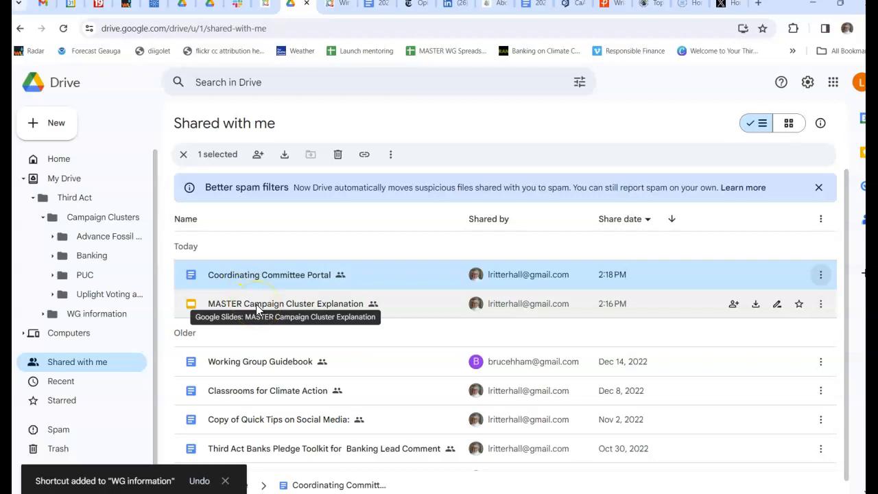
{"action": "left_click", "coordinate": [821, 306]}
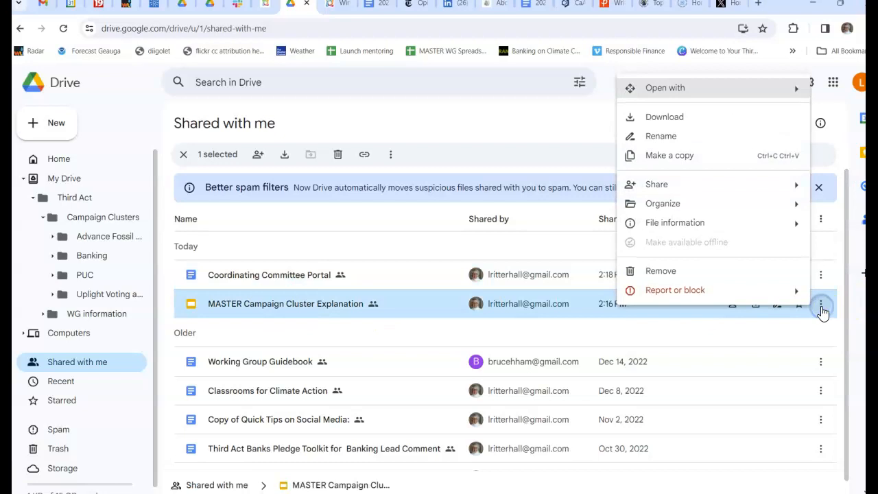
{"action": "left_click", "coordinate": [661, 206]}
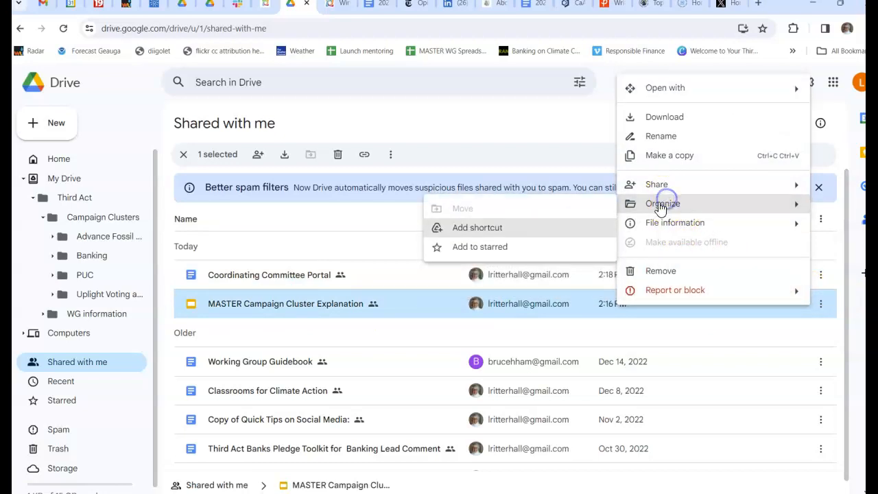
{"action": "left_click", "coordinate": [550, 231]}
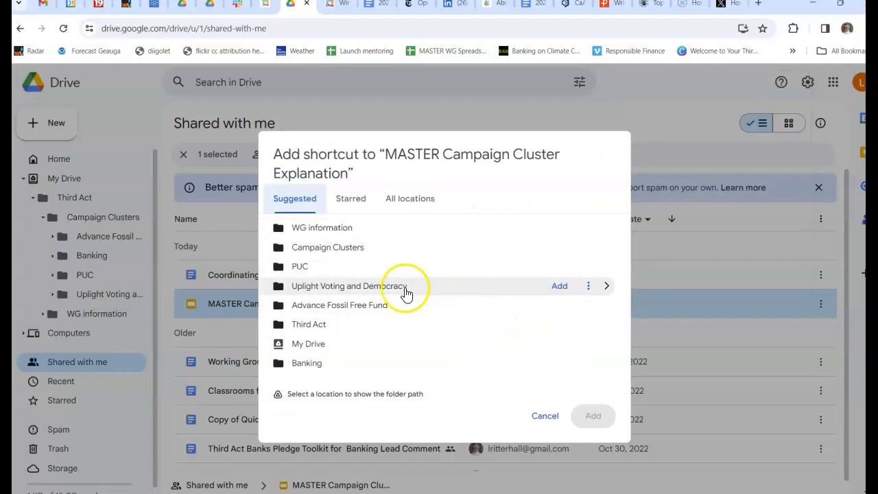
{"action": "left_click", "coordinate": [311, 248]}
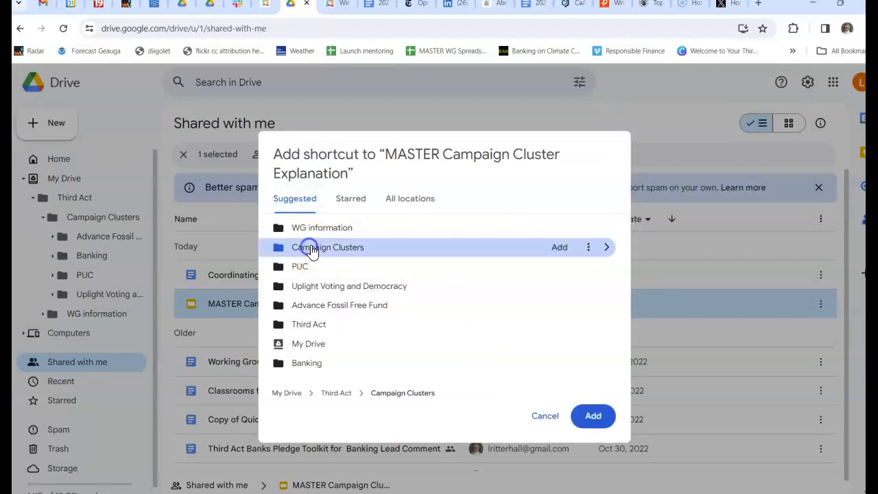
{"action": "left_click", "coordinate": [560, 248]}
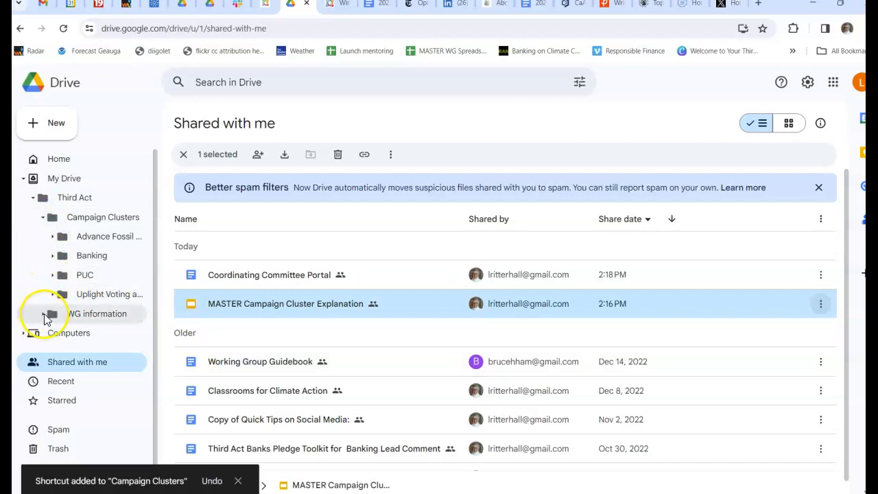
Check the WG information and Campaign Clusters folders for the added shortcuts
{"action": "left_click", "coordinate": [79, 316]}
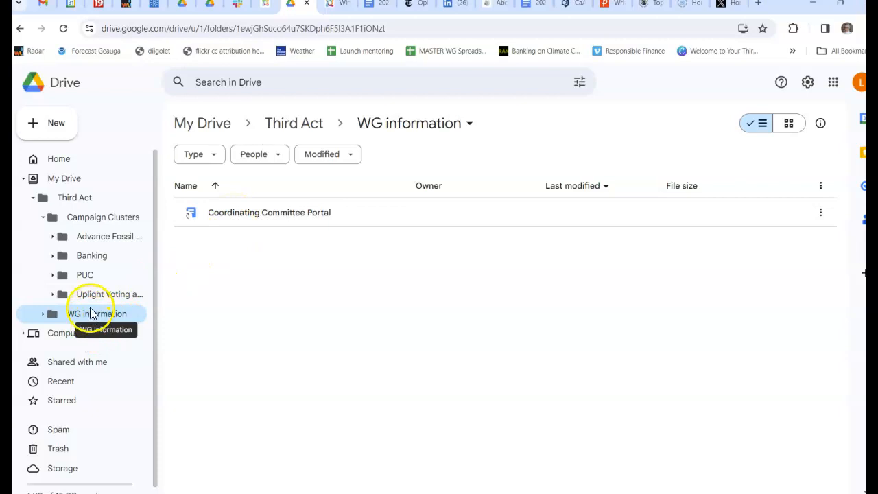
{"action": "left_click", "coordinate": [84, 216]}
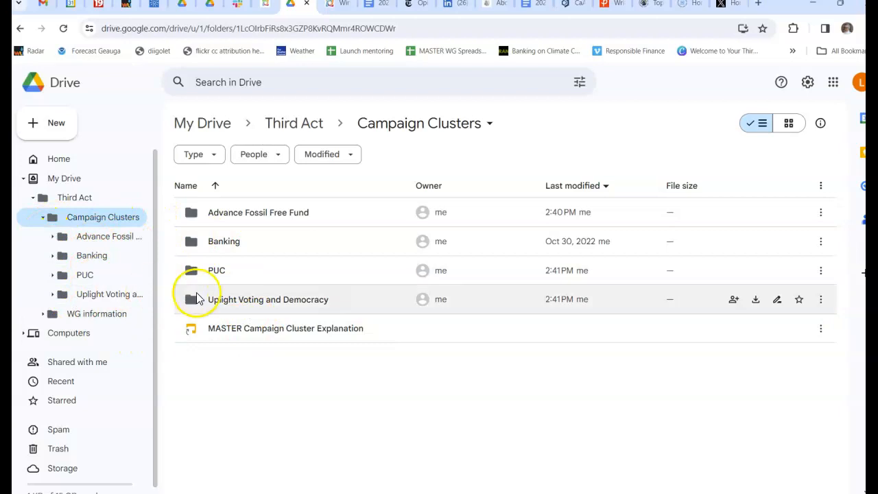
{"action": "left_click", "coordinate": [229, 370]}
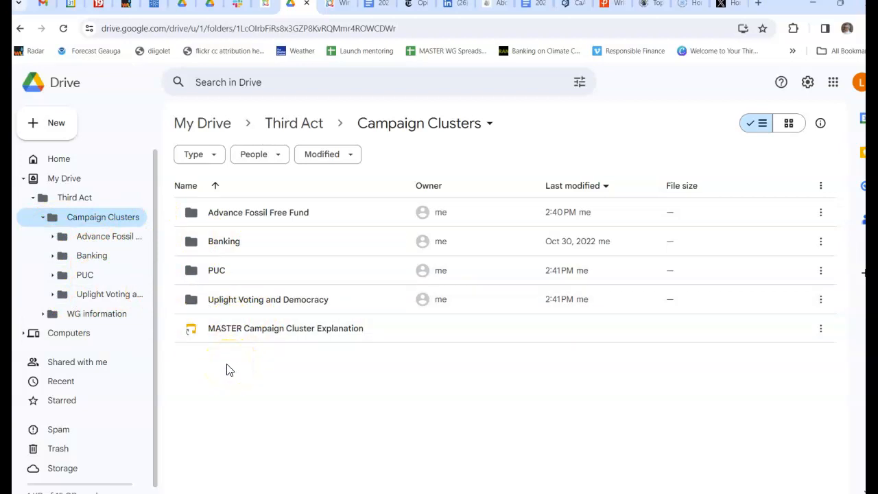